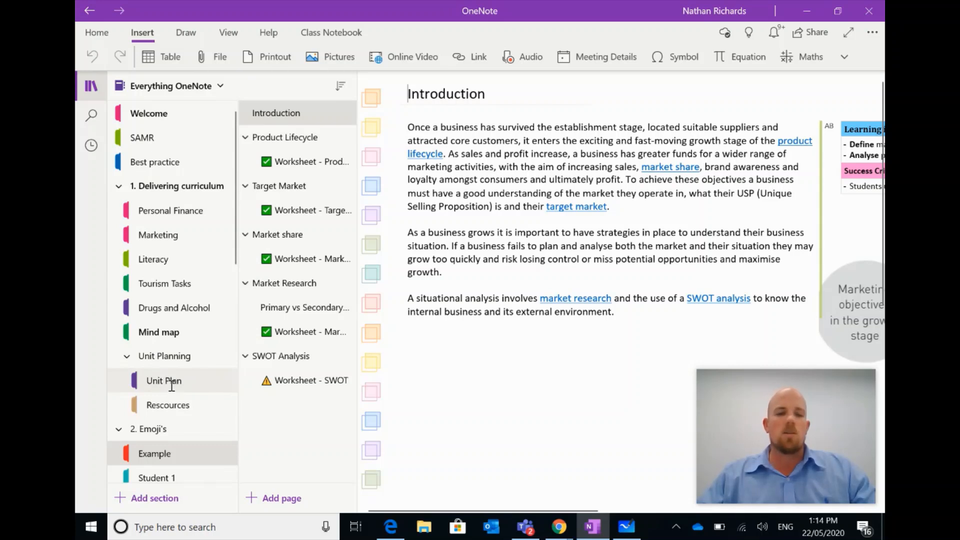
# Add a new section group under Unit Planning and rename it 'Adjustments'.
pyautogui.click(171, 386)
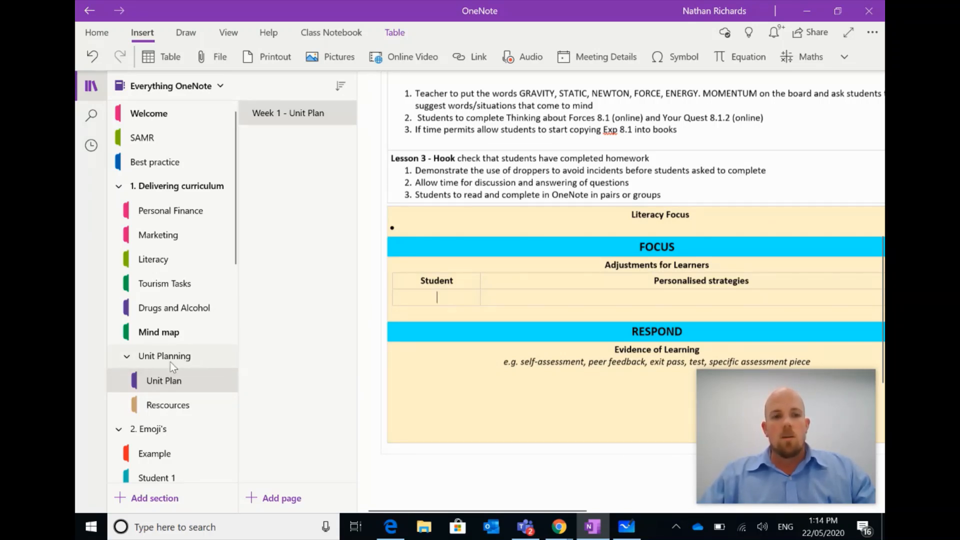
pyautogui.click(155, 500)
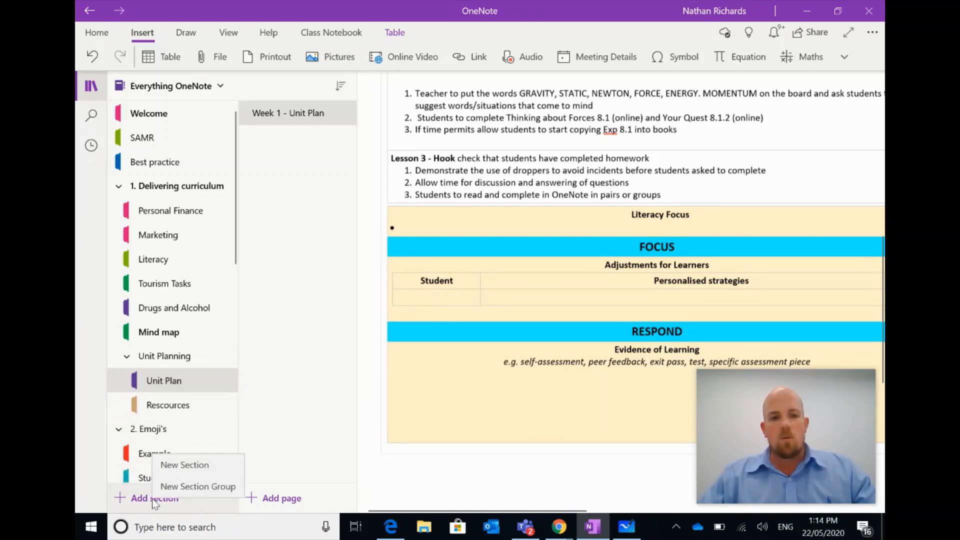
pyautogui.click(183, 492)
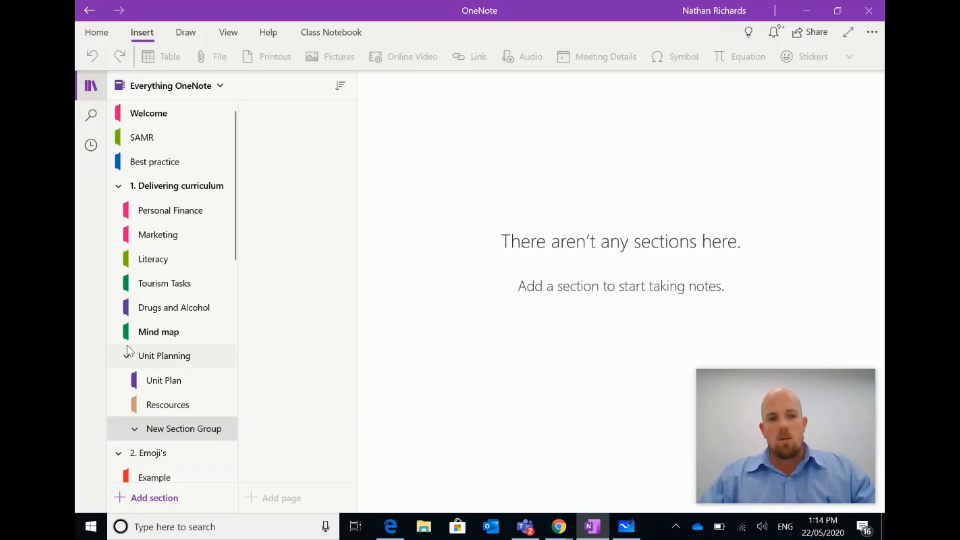
pyautogui.rightClick(189, 430)
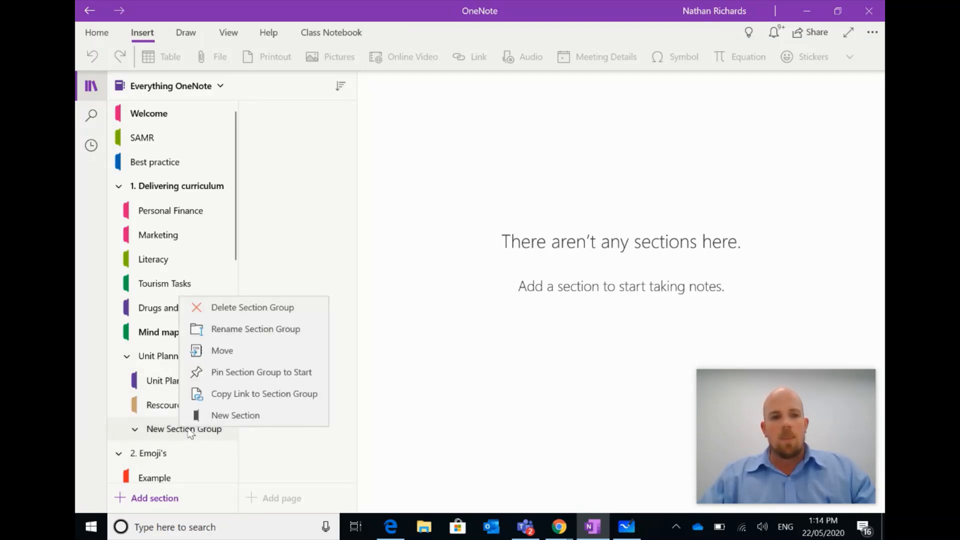
pyautogui.click(264, 330)
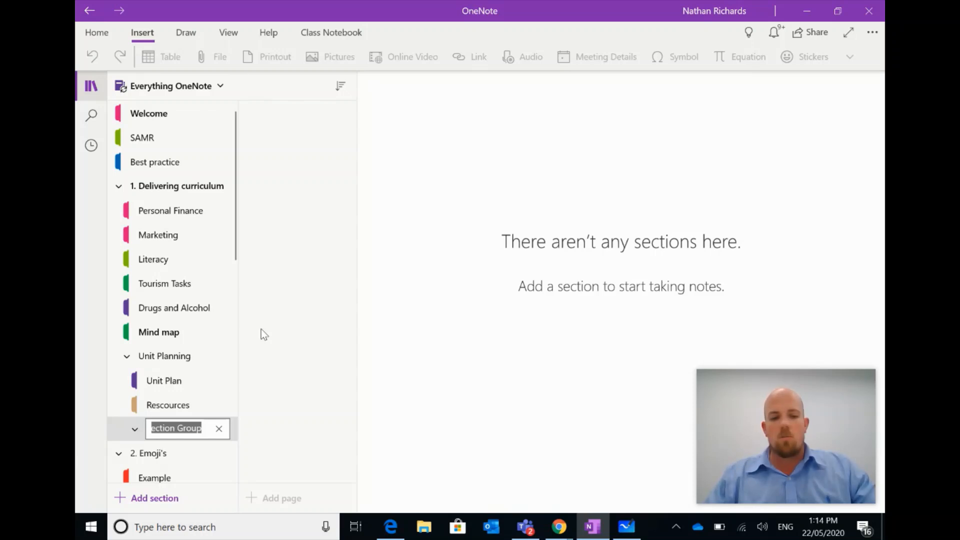
pyautogui.write('Adjustment')
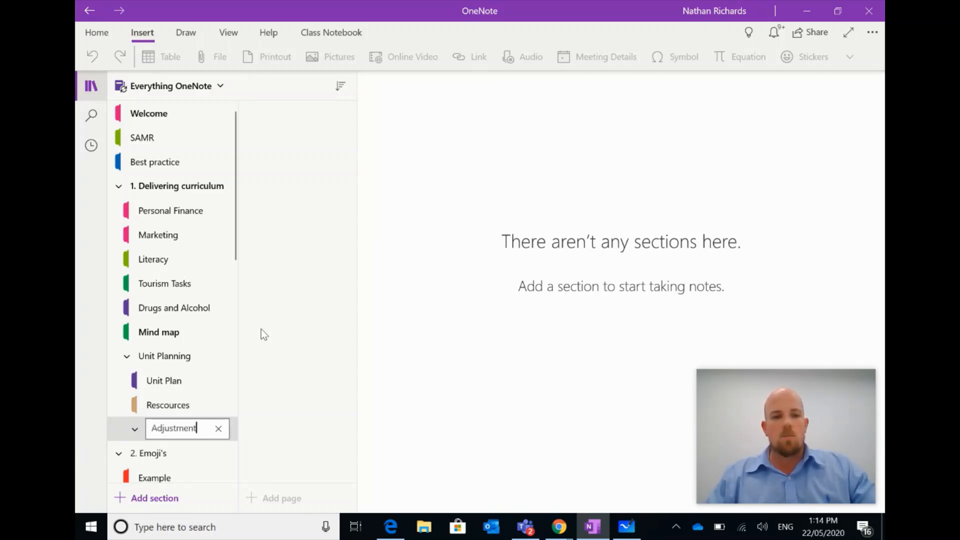
pyautogui.write('s')
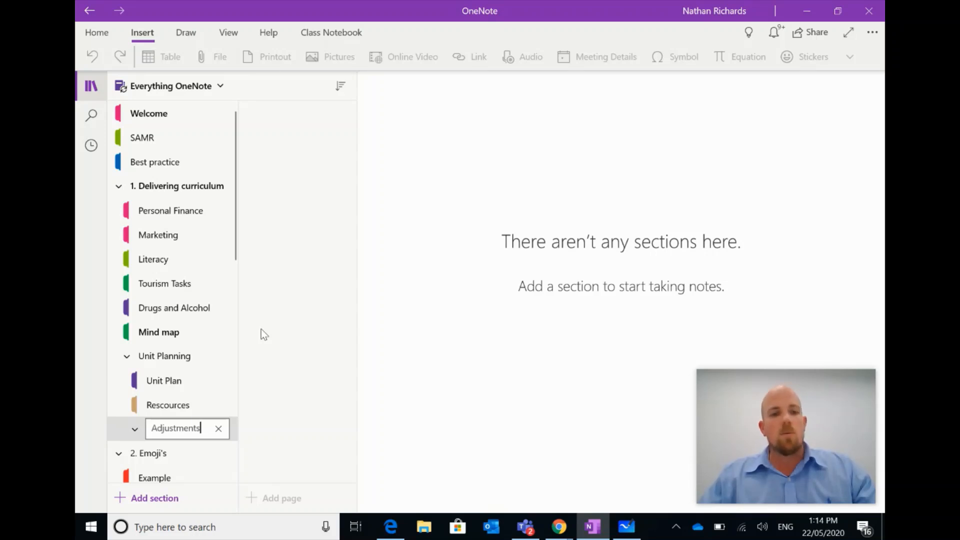
pyautogui.click(281, 377)
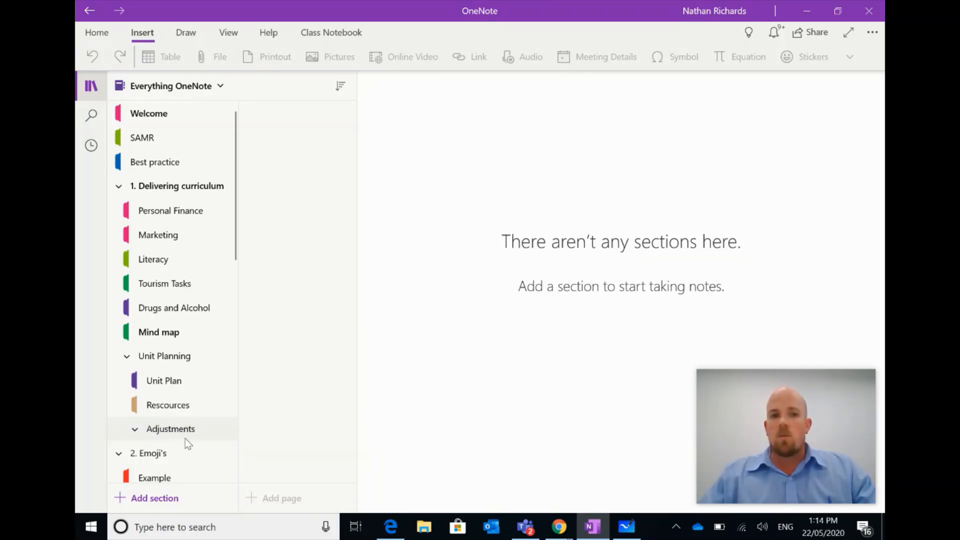
# Create a section inside Adjustments named with the student's full name.
pyautogui.click(167, 500)
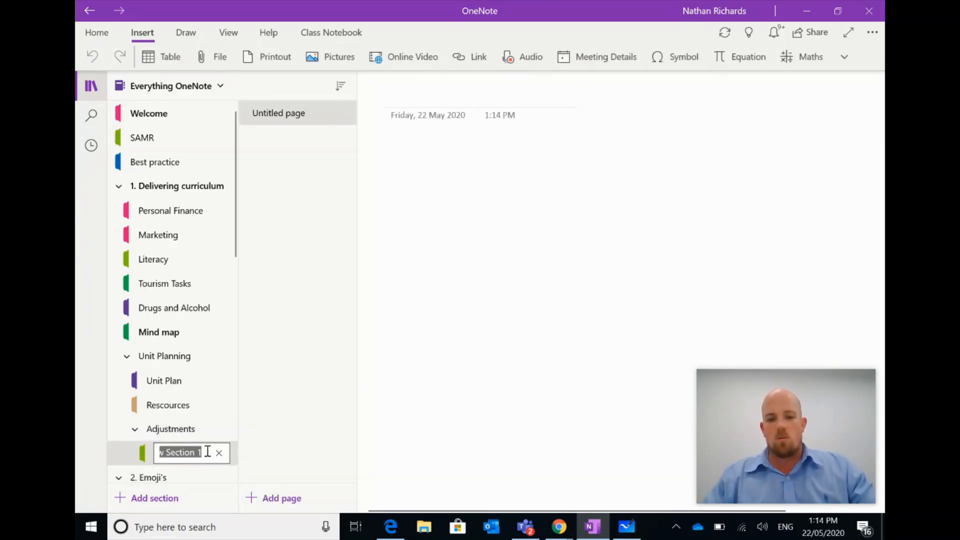
pyautogui.write('Joe Smith')
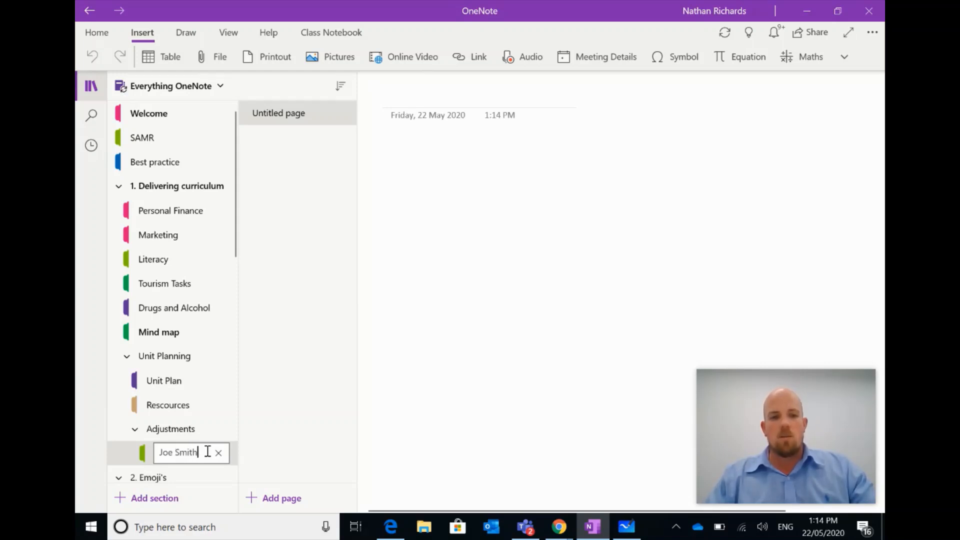
pyautogui.click(334, 398)
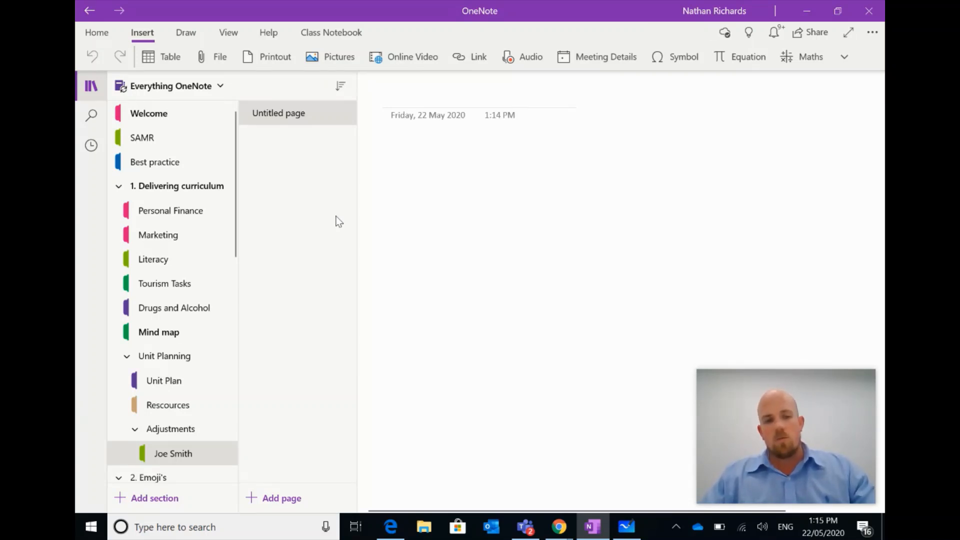
pyautogui.click(199, 88)
# Switch to the 2019 Year 7 Science - Master Copy notebook and browse the Extension 1–3 pages.
pyautogui.click(198, 214)
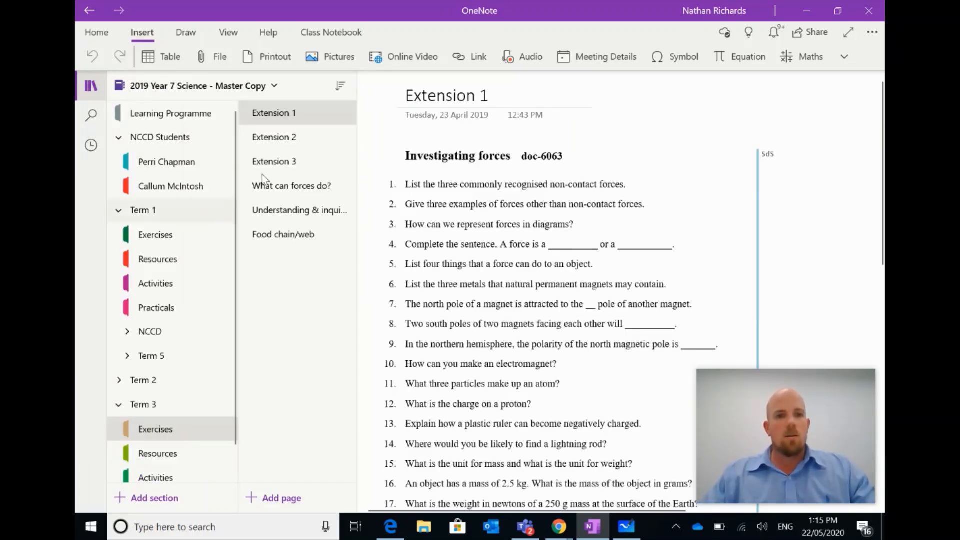
pyautogui.click(303, 141)
pyautogui.click(294, 162)
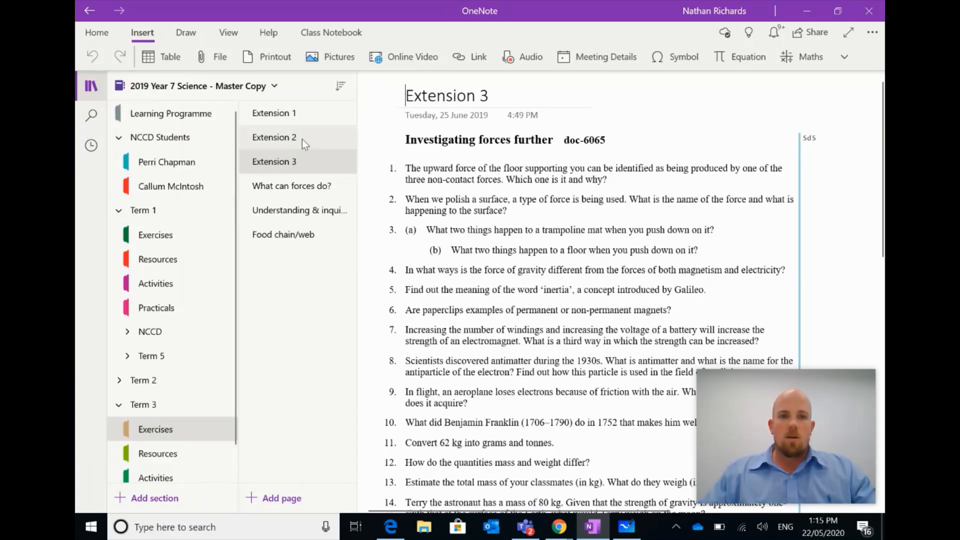
pyautogui.click(302, 139)
pyautogui.click(303, 109)
pyautogui.click(302, 137)
pyautogui.click(302, 111)
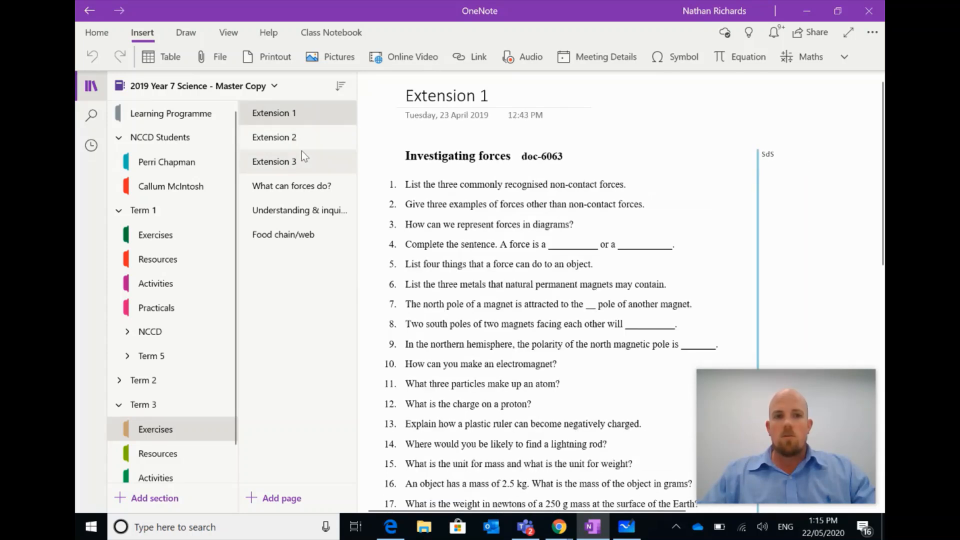
# Copy the Extension 1, 2 and 3 pages, then return to the Everything OneNote notebook.
pyautogui.click(293, 116)
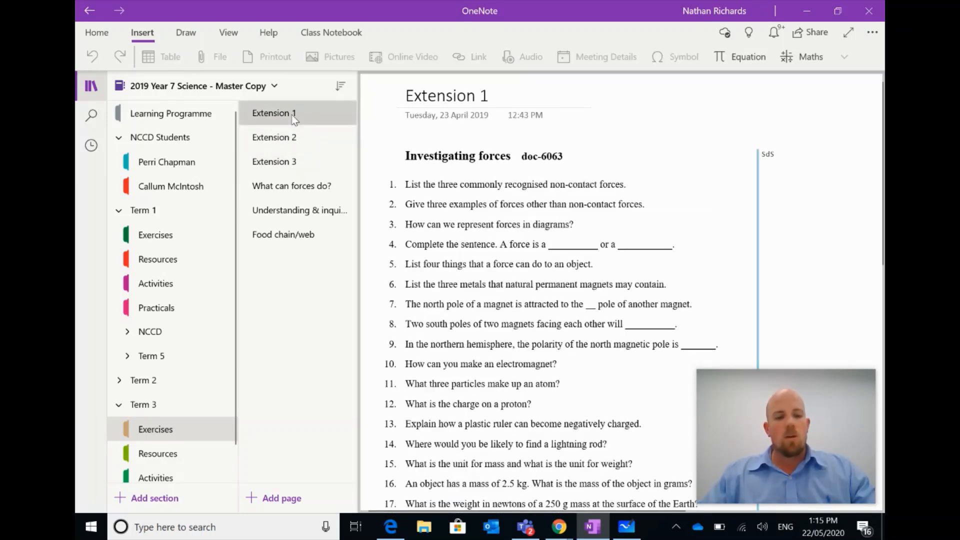
pyautogui.keyDown('ctrl'); pyautogui.click(296, 145); pyautogui.keyUp('ctrl')
pyautogui.keyDown('ctrl'); pyautogui.click(294, 163); pyautogui.keyUp('ctrl')
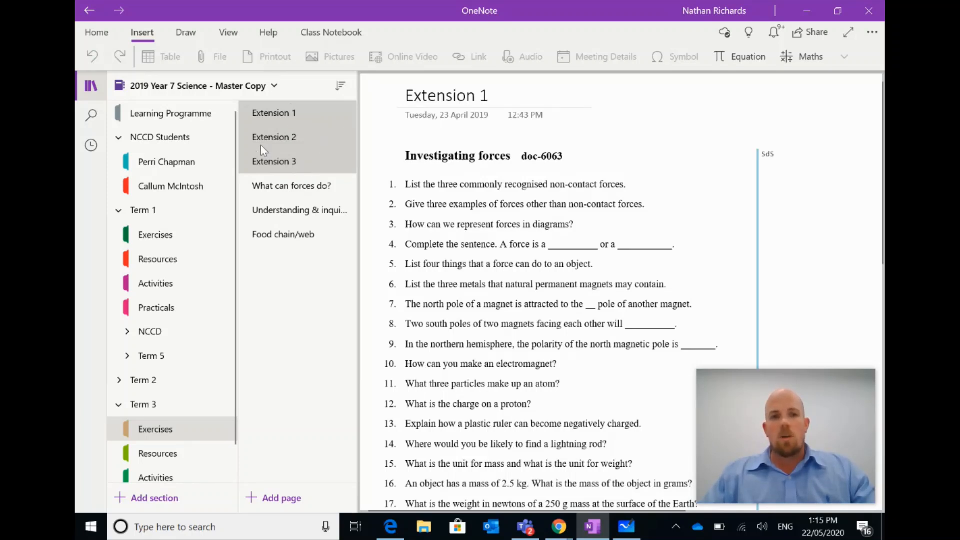
pyautogui.rightClick(294, 136)
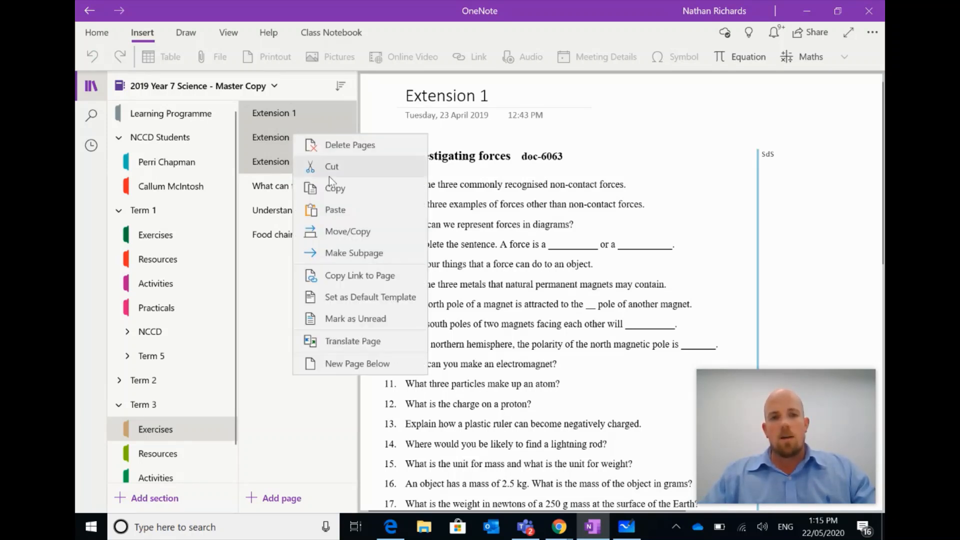
pyautogui.click(359, 191)
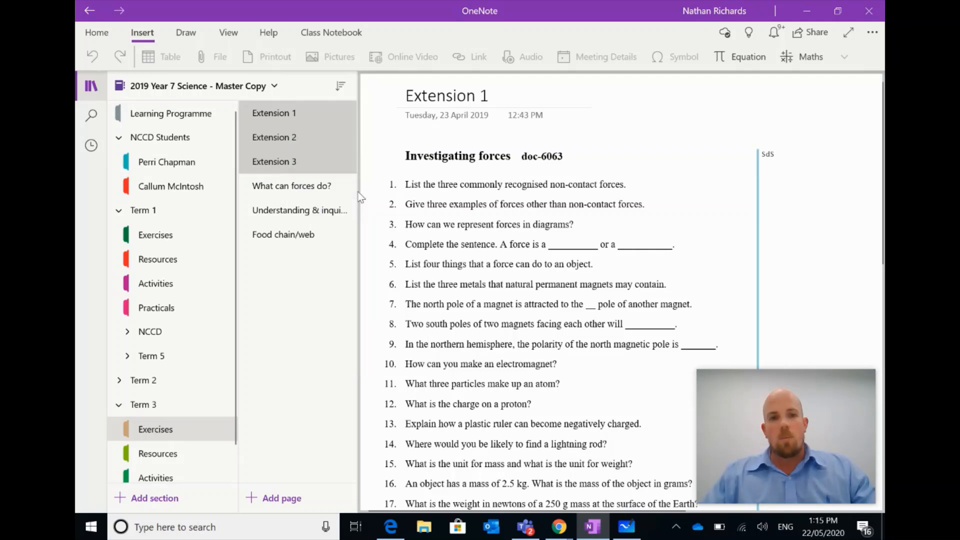
pyautogui.click(244, 88)
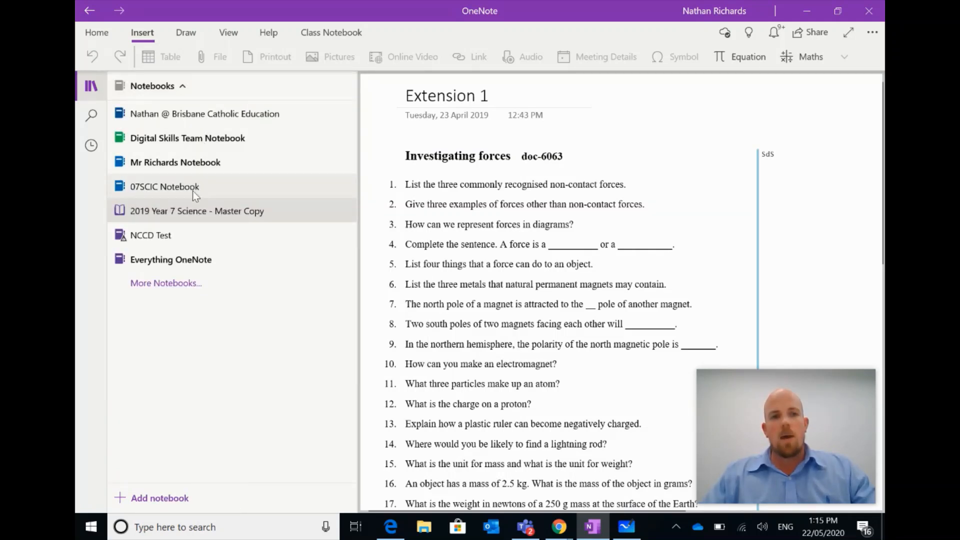
pyautogui.click(187, 256)
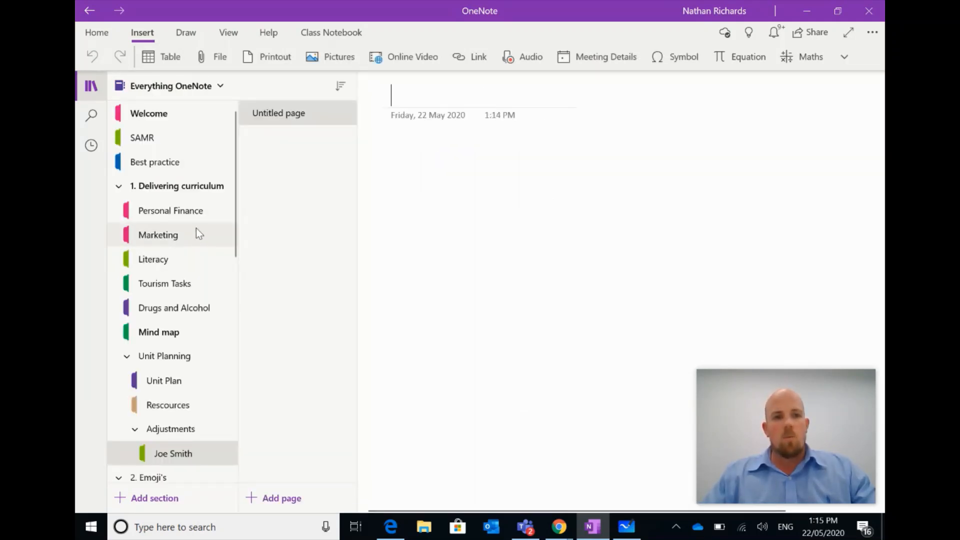
# Paste the Extension pages into the student's section and delete the empty untitled page.
pyautogui.rightClick(307, 156)
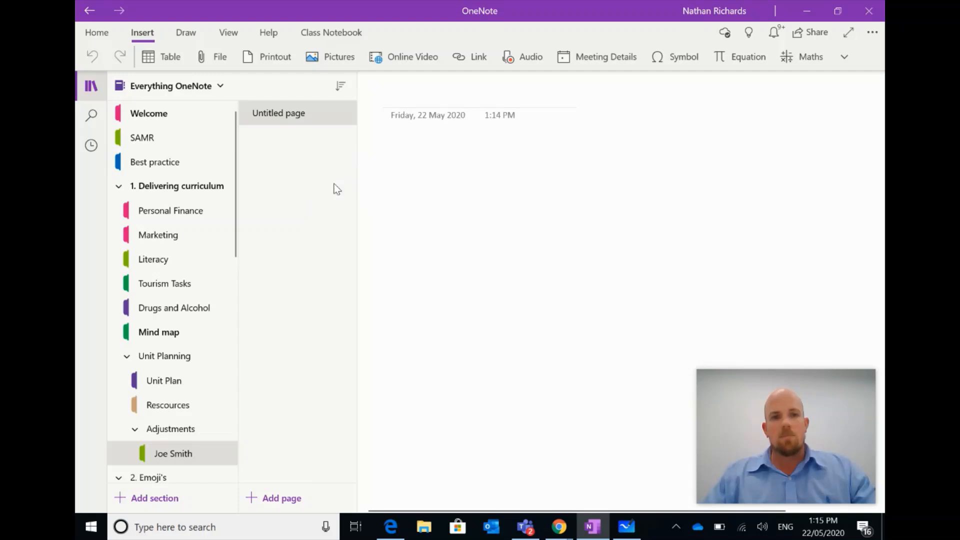
pyautogui.click(305, 113)
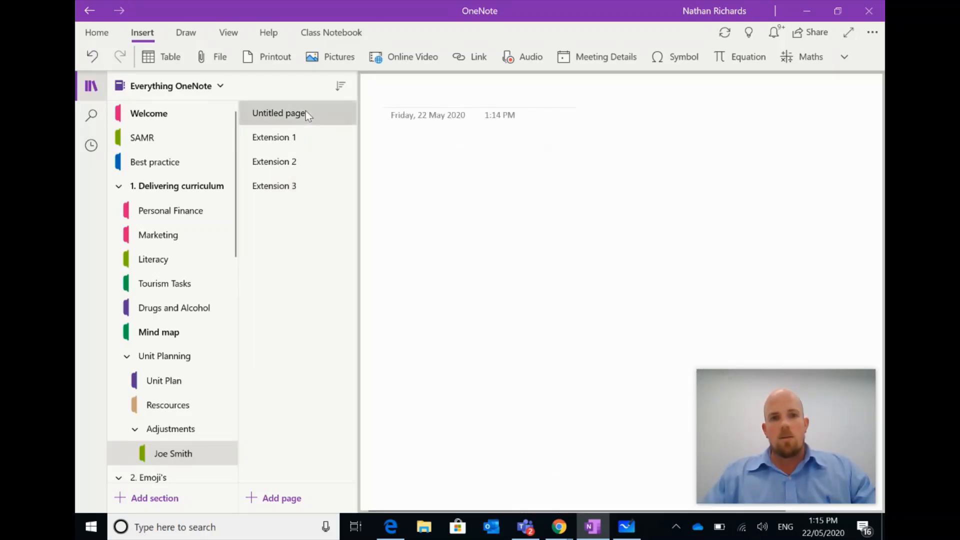
pyautogui.rightClick(306, 114)
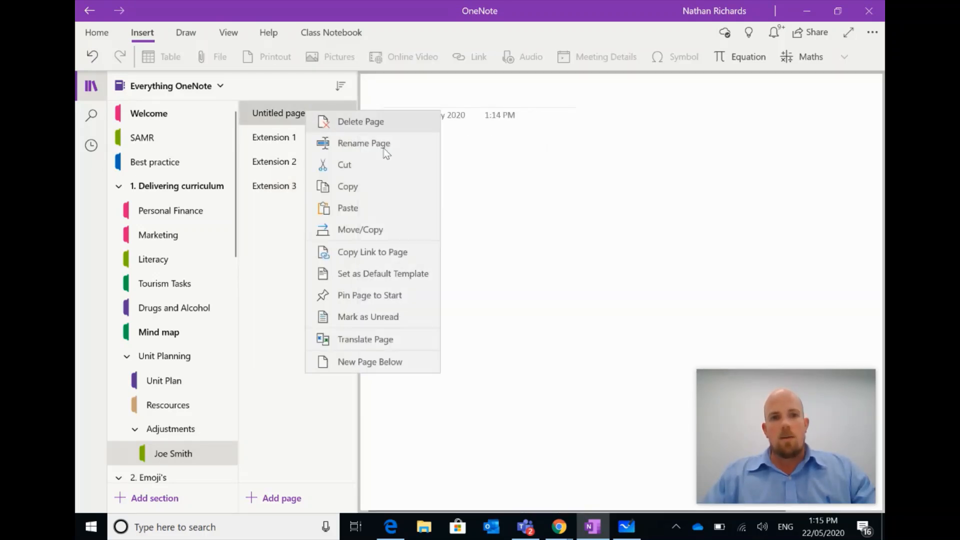
pyautogui.click(358, 187)
# Review the pasted Extension 1, 2 and 3 pages.
pyautogui.click(320, 137)
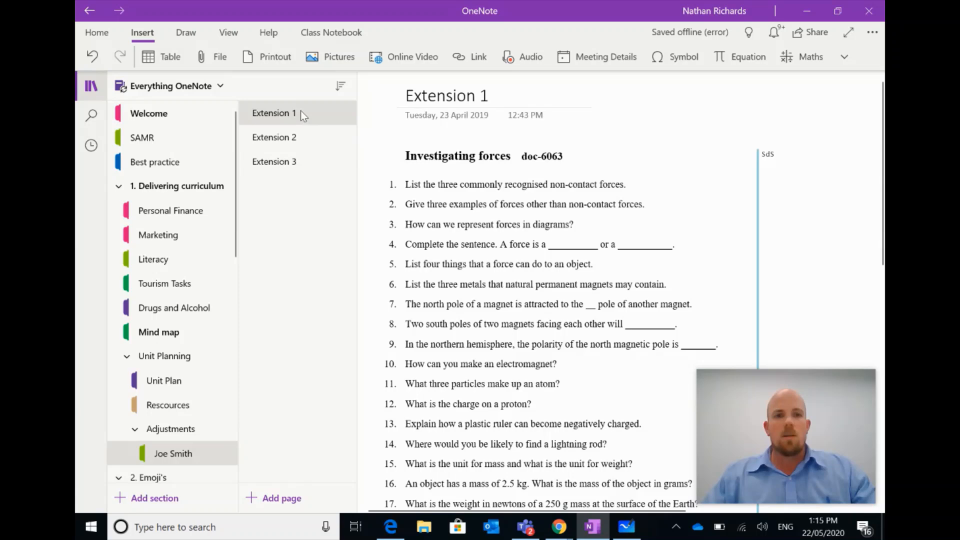
pyautogui.click(314, 137)
pyautogui.click(301, 162)
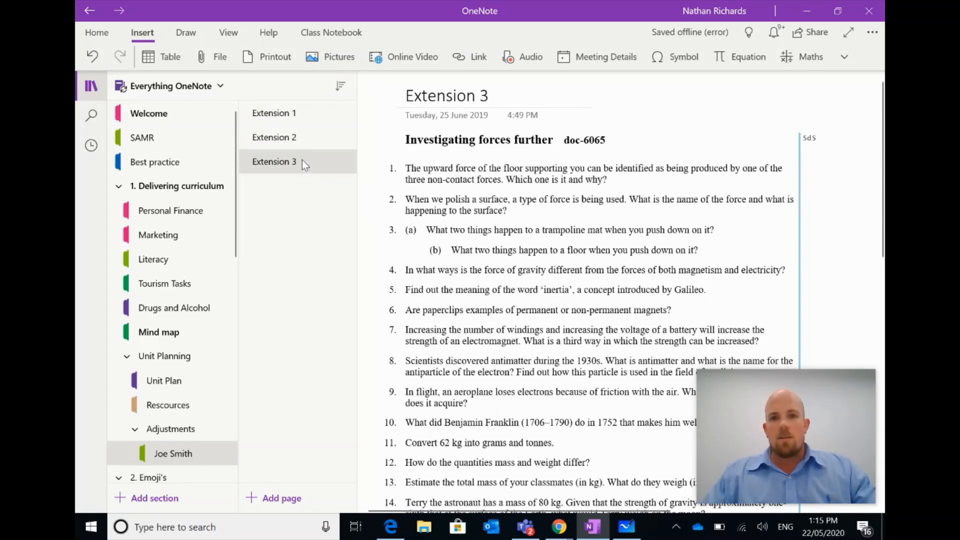
pyautogui.click(307, 131)
pyautogui.scroll(-5, 477, 256)
pyautogui.scroll(4, 478, 256)
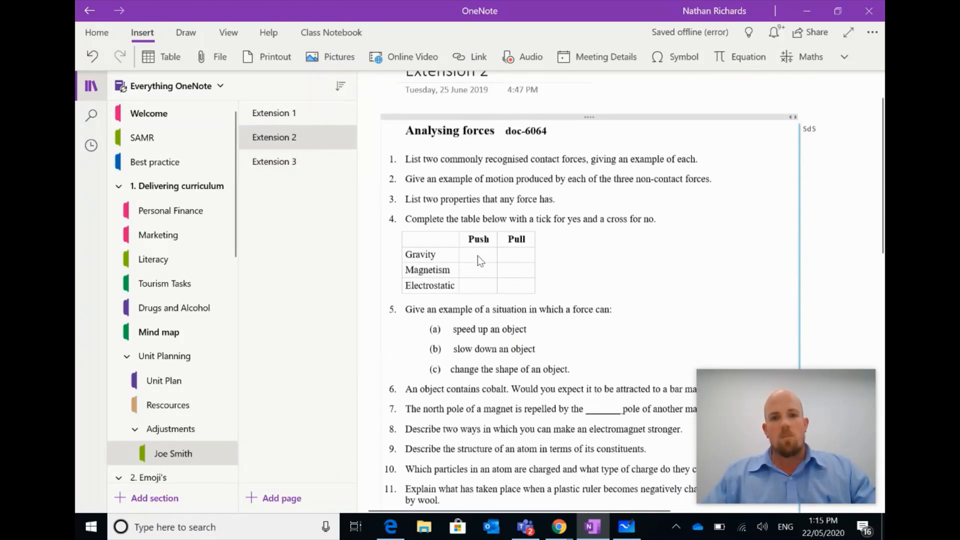
pyautogui.scroll(1, 478, 256)
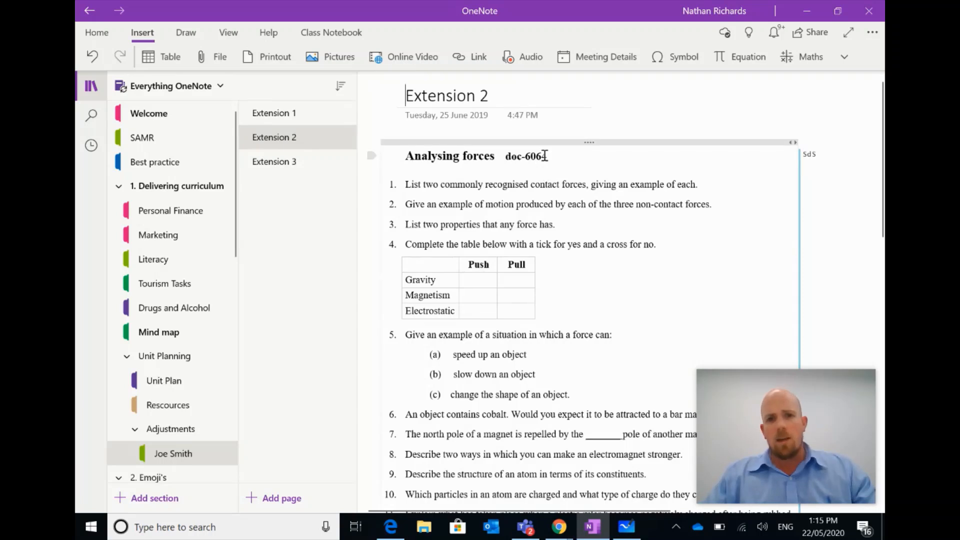
# Delete the date and time line under the Extension 2 title and append '- 22/05/2020' to the title.
pyautogui.moveTo(555, 116); pyautogui.dragTo(401, 124)
pyautogui.press('Delete')
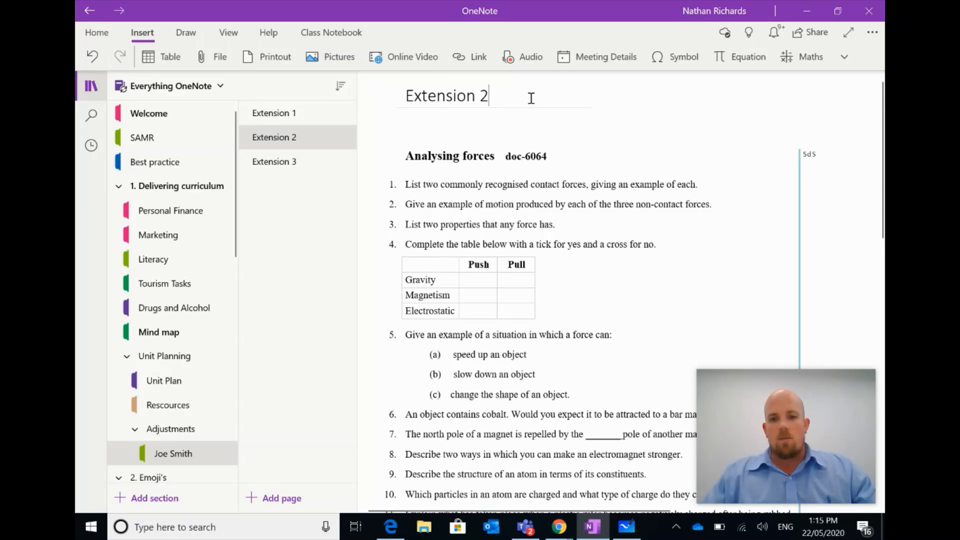
pyautogui.write('-')
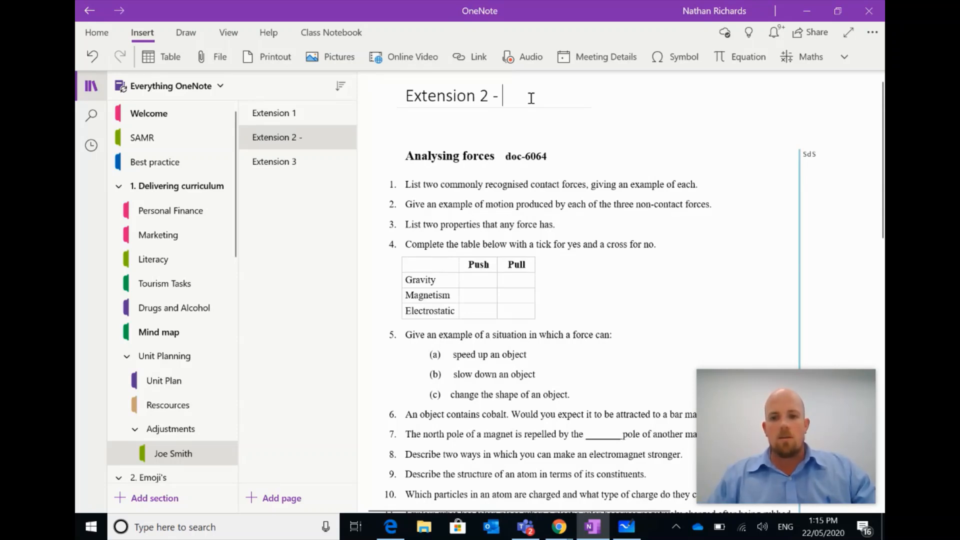
pyautogui.write(' 22/')
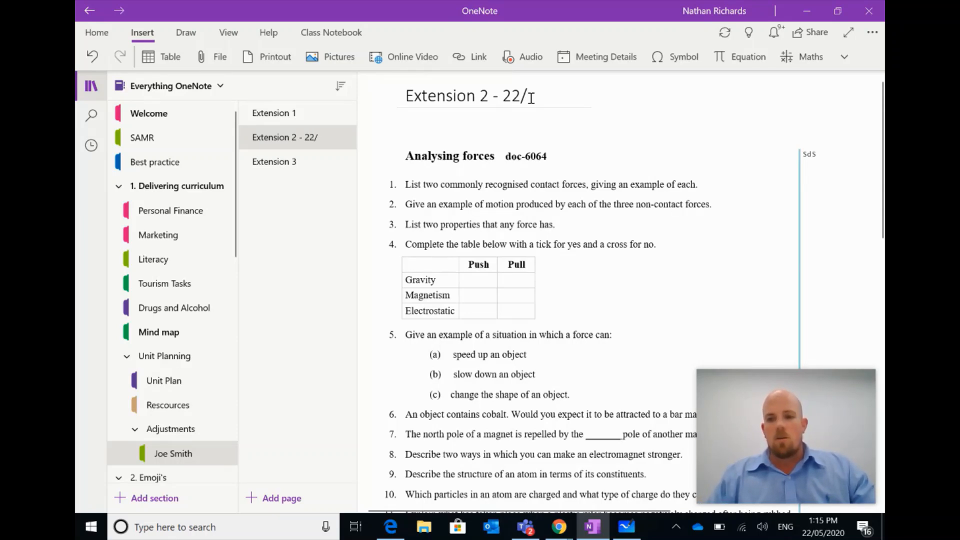
pyautogui.write('05/')
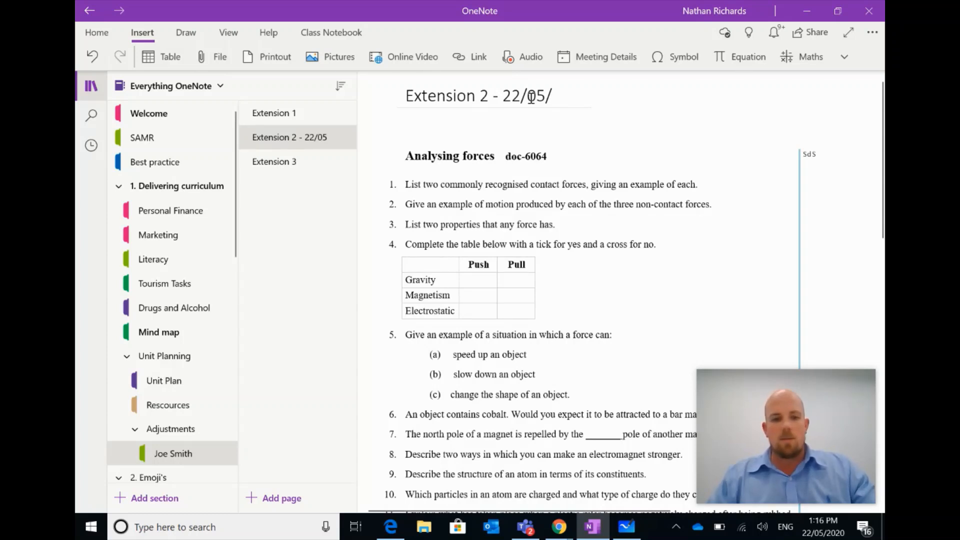
pyautogui.write('2020')
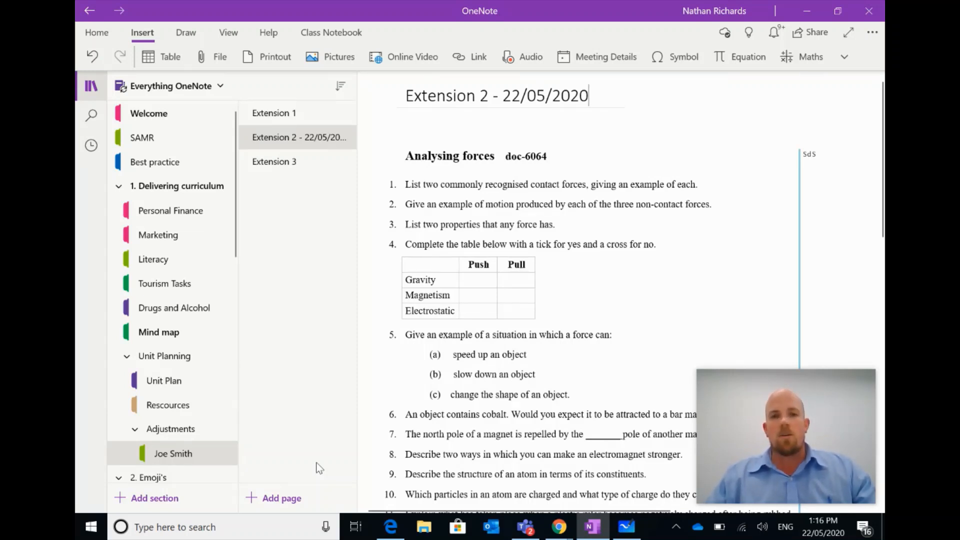
# Paste a link to the student's section into the Unit Plan table's Student cell and test it.
pyautogui.rightClick(173, 455)
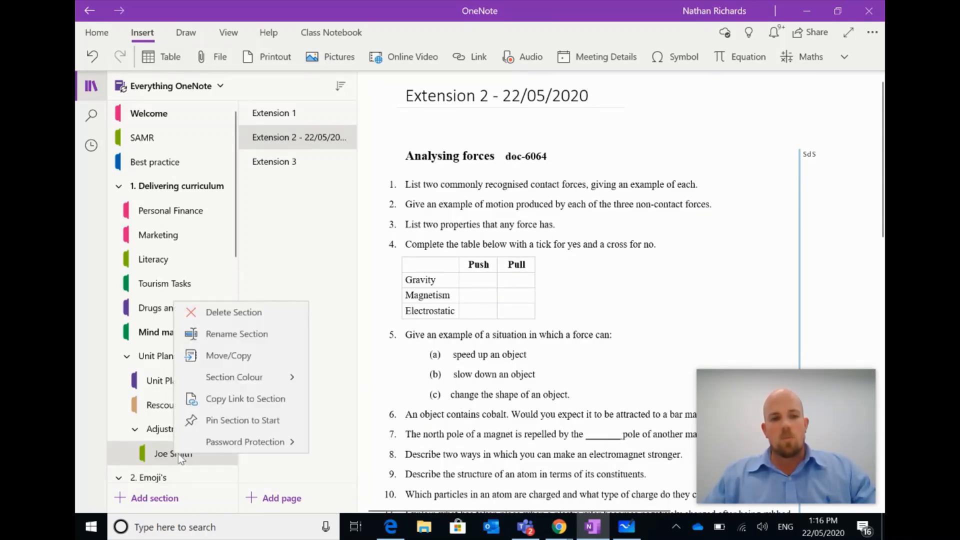
pyautogui.click(279, 403)
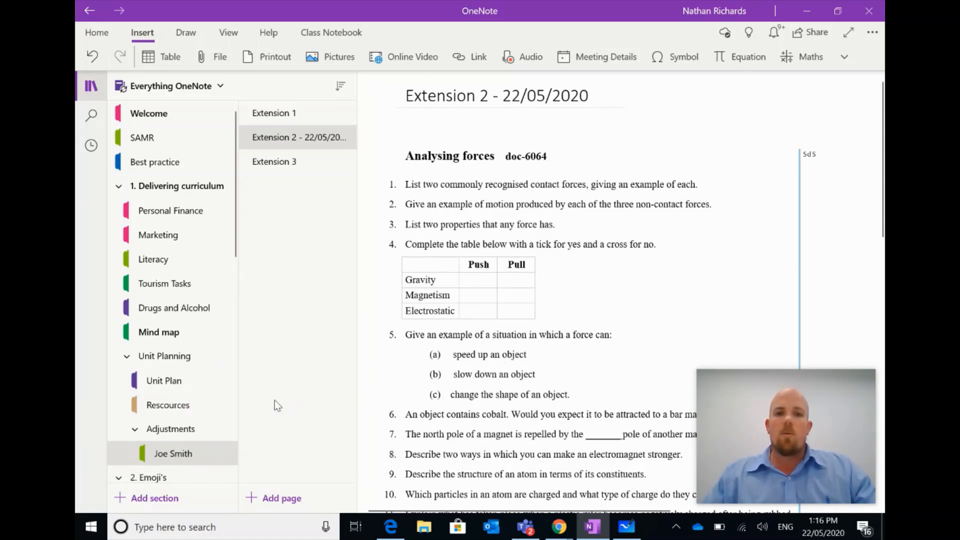
pyautogui.click(173, 381)
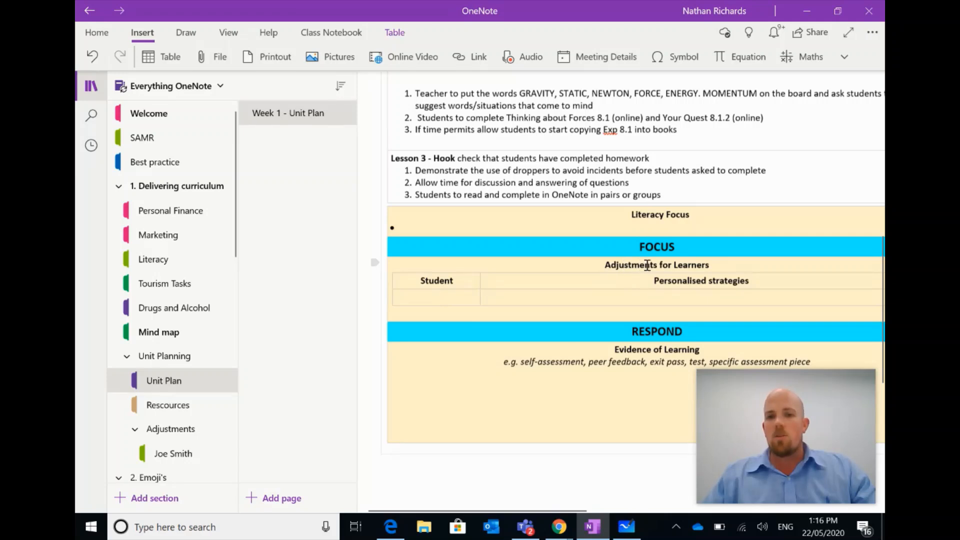
pyautogui.rightClick(456, 297)
pyautogui.click(481, 348)
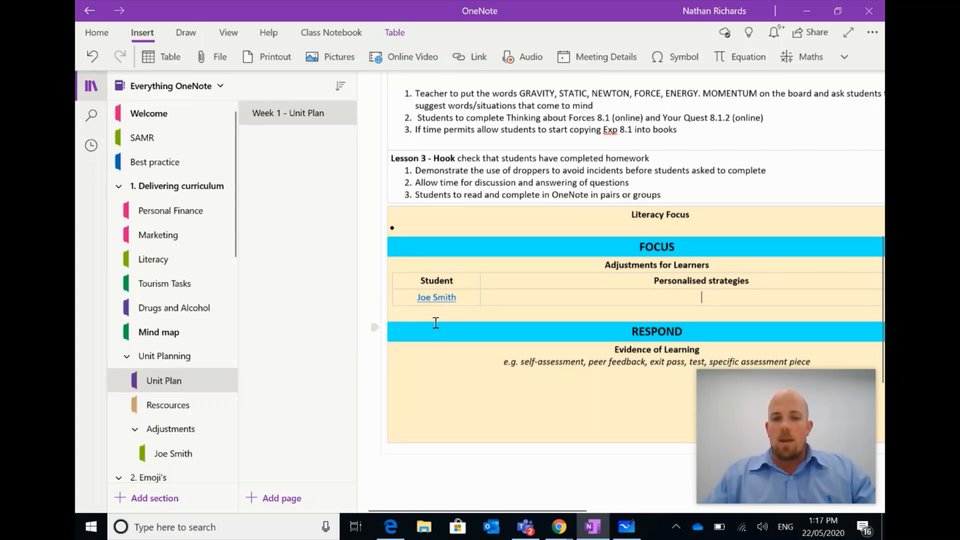
pyautogui.click(448, 299)
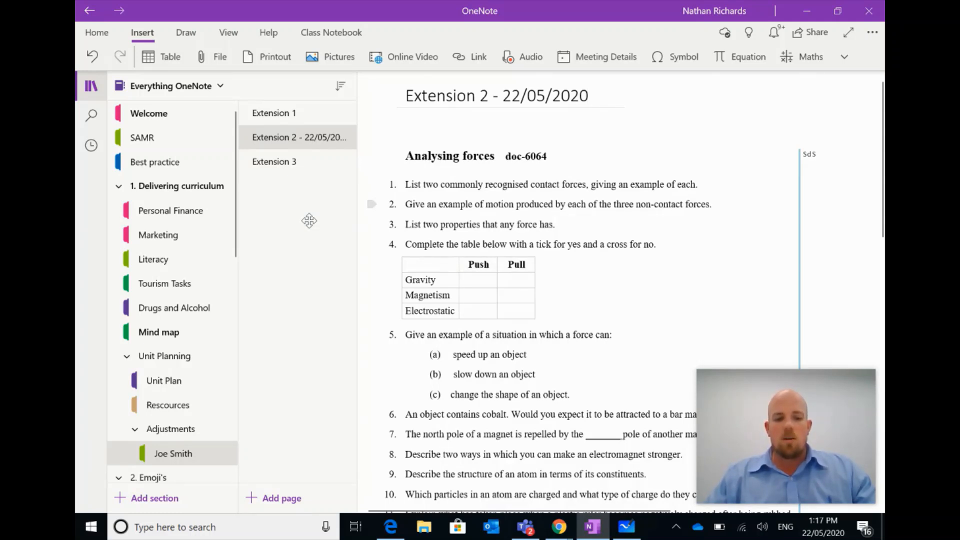
# Set up printing to Microsoft Print to PDF with the page range set to Current Section.
pyautogui.hotkey('ctrl', 'p')
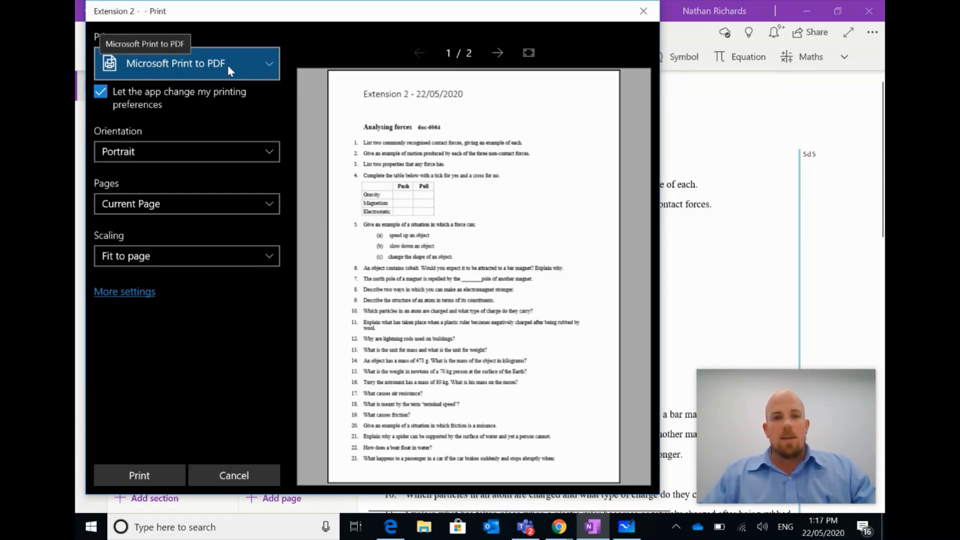
pyautogui.click(129, 203)
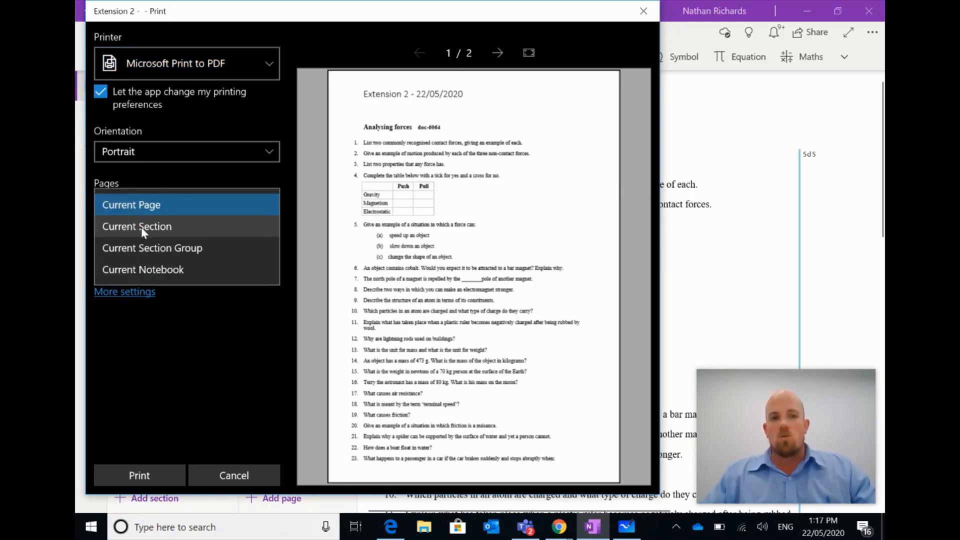
pyautogui.click(141, 227)
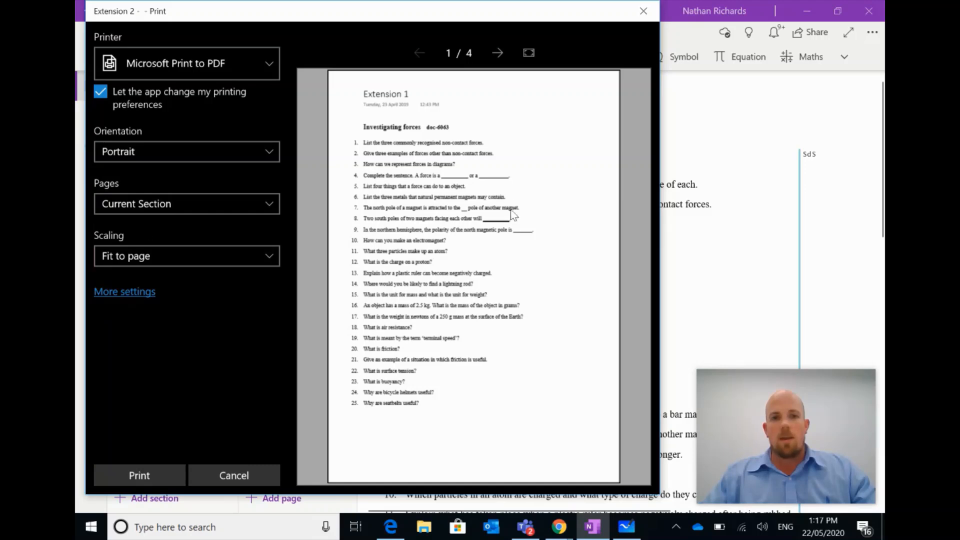
# Preview all pages of the section printout and start the PDF print.
pyautogui.click(495, 53)
pyautogui.click(495, 53)
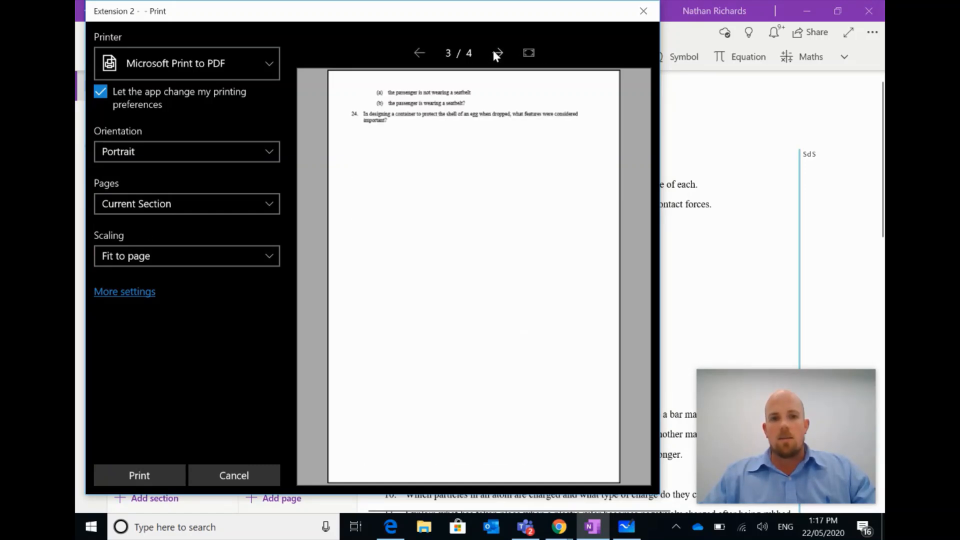
pyautogui.click(496, 53)
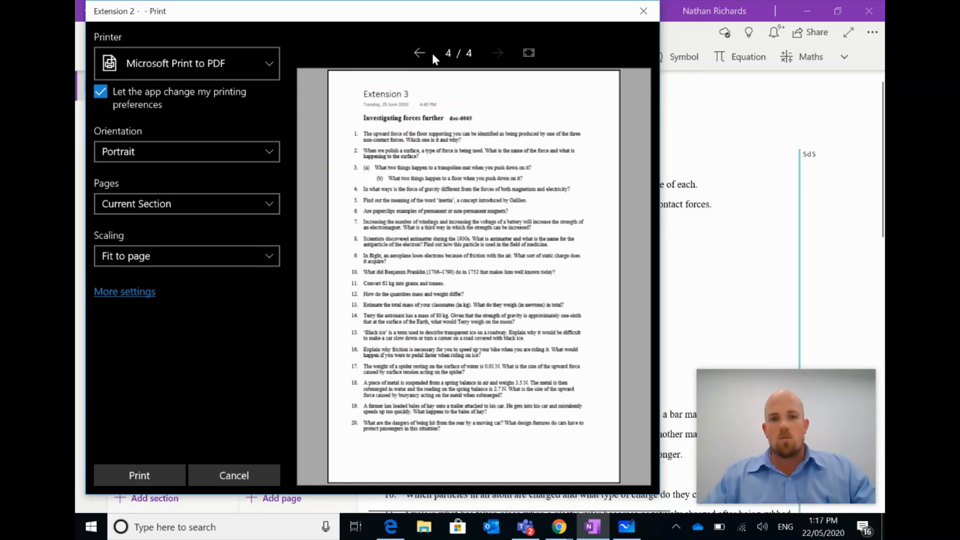
pyautogui.click(419, 52)
pyautogui.click(419, 52)
pyautogui.click(419, 52)
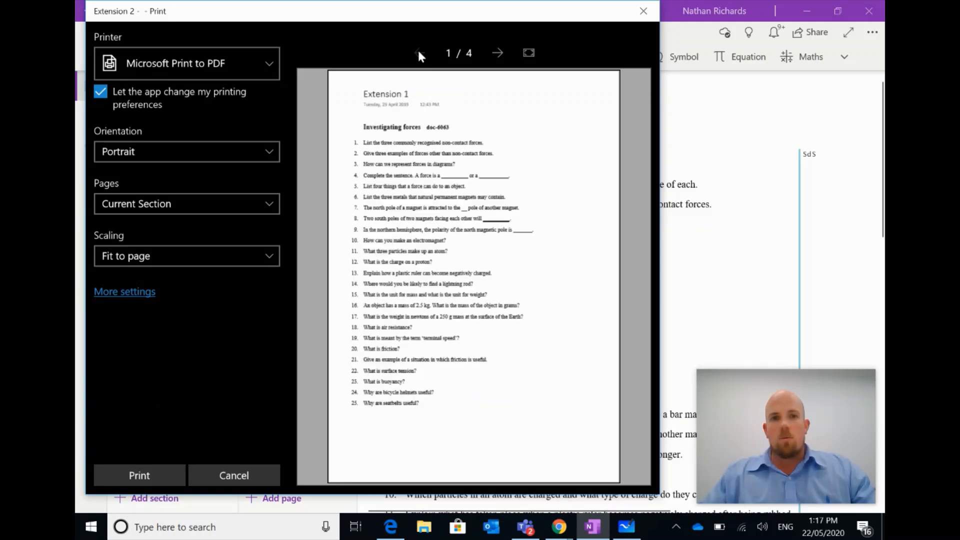
pyautogui.click(497, 55)
pyautogui.click(497, 55)
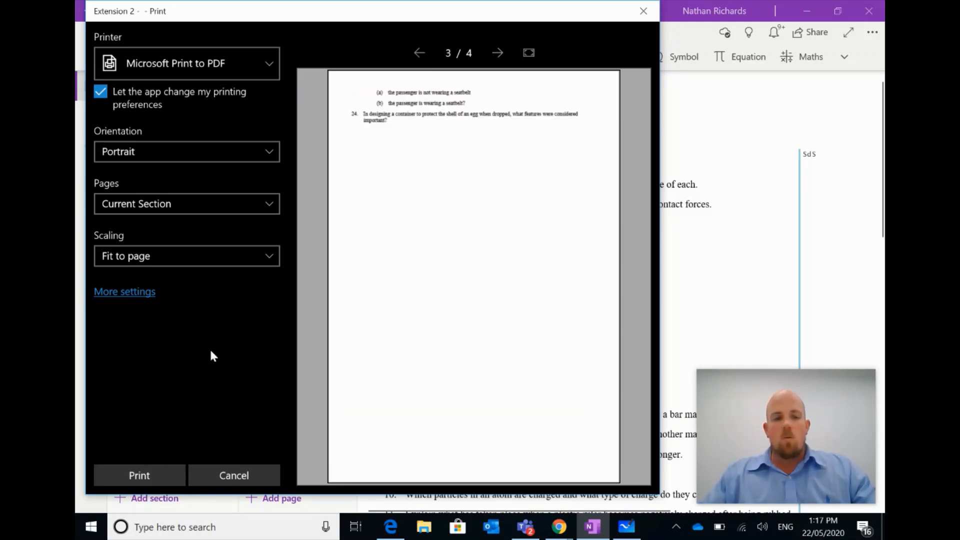
pyautogui.click(151, 474)
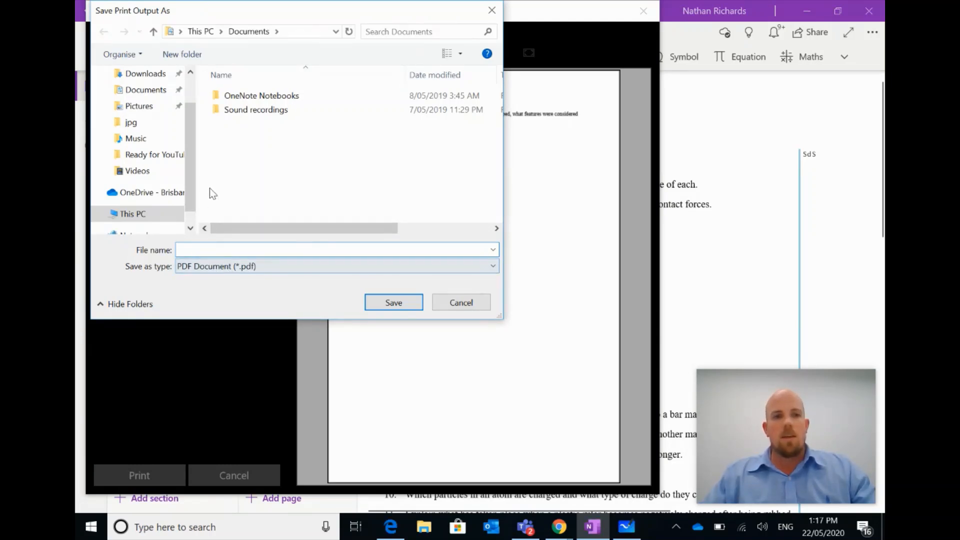
# Save the PDF to the Desktop named with the student's name plus '-Adjustments', then view it there.
pyautogui.scroll(1, 145, 132)
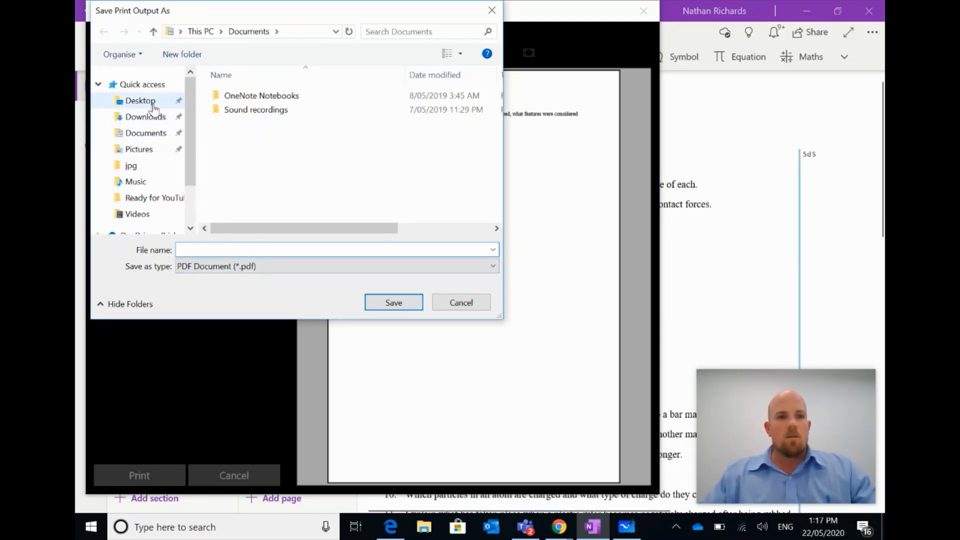
pyautogui.click(145, 102)
pyautogui.click(213, 250)
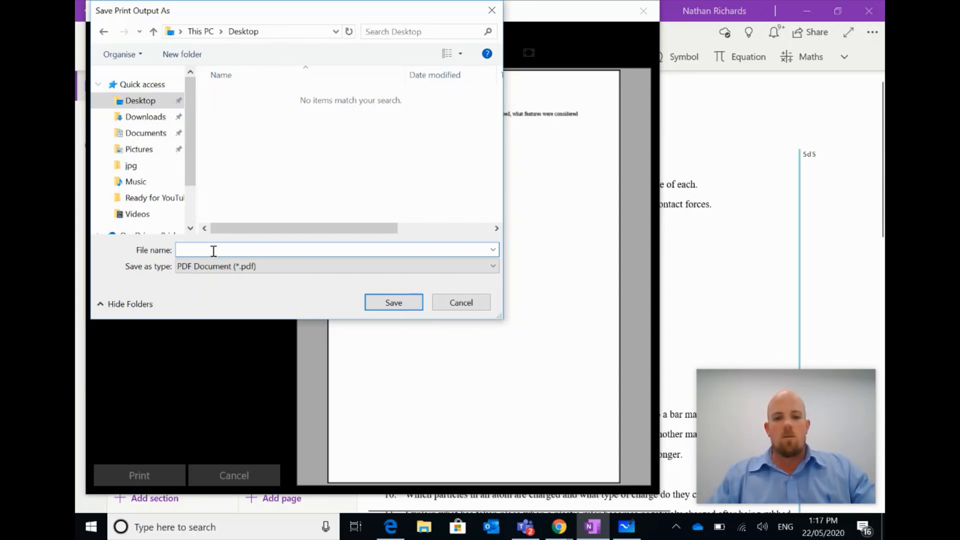
pyautogui.write('Joe Smith')
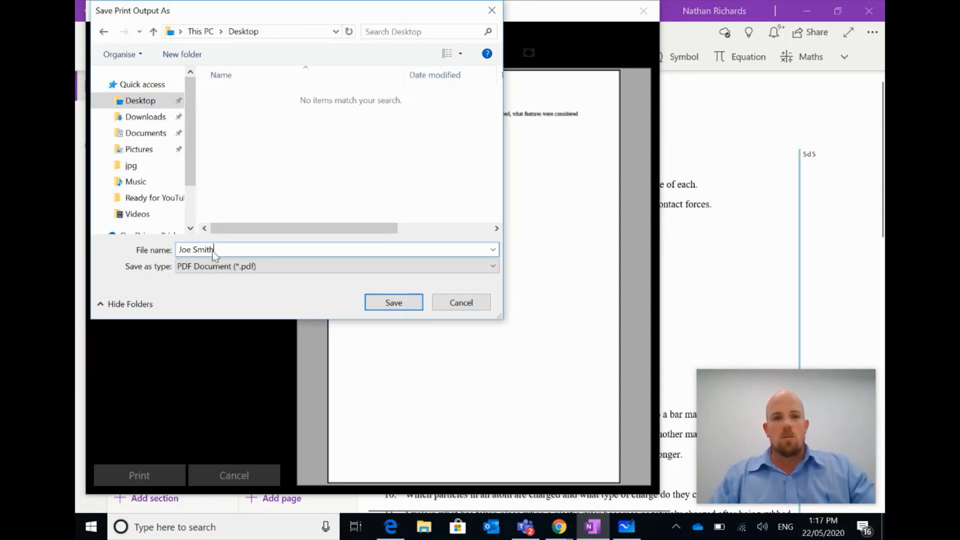
pyautogui.write(' -A')
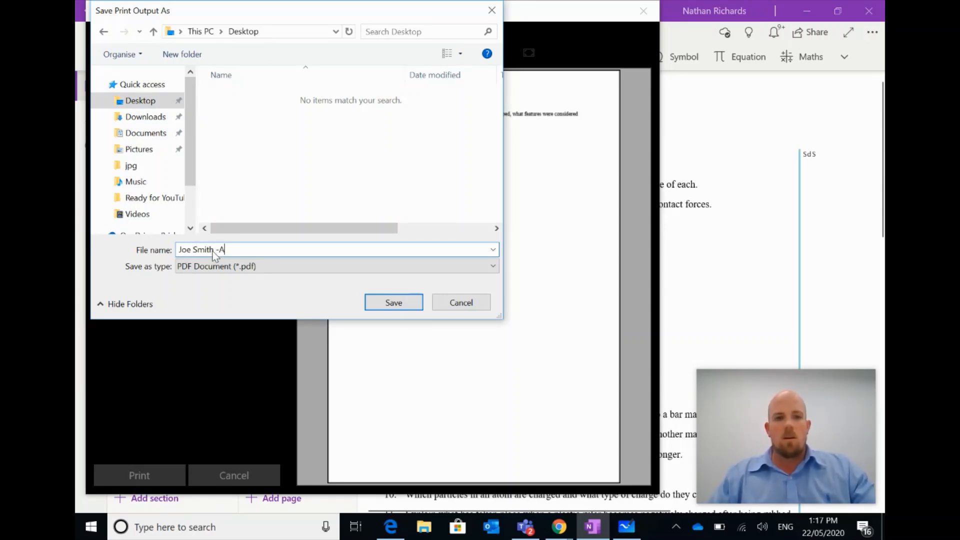
pyautogui.write('djustments')
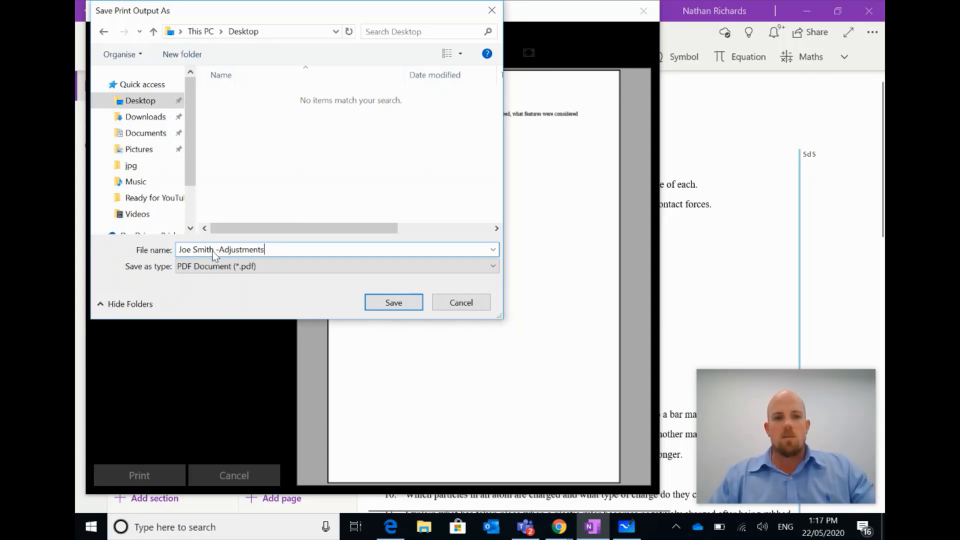
pyautogui.click(393, 302)
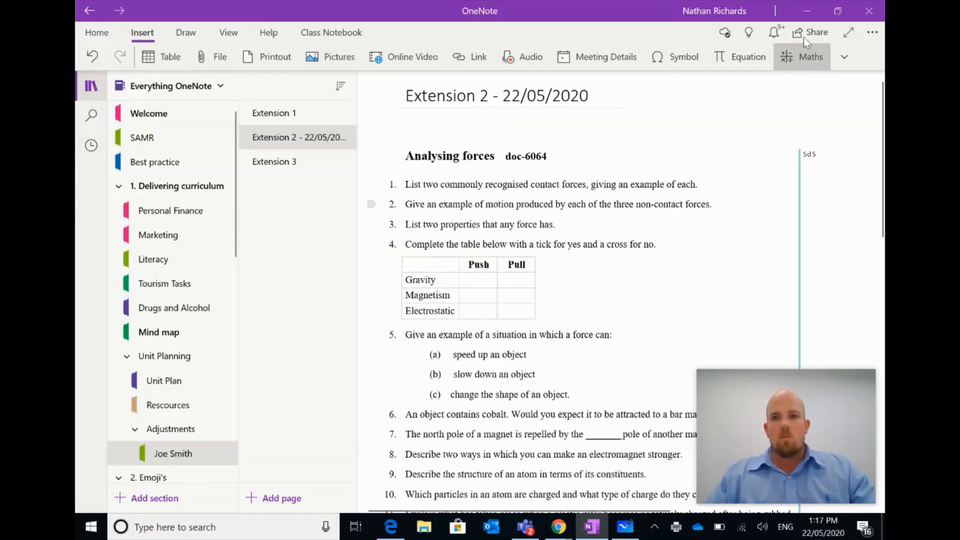
pyautogui.click(808, 10)
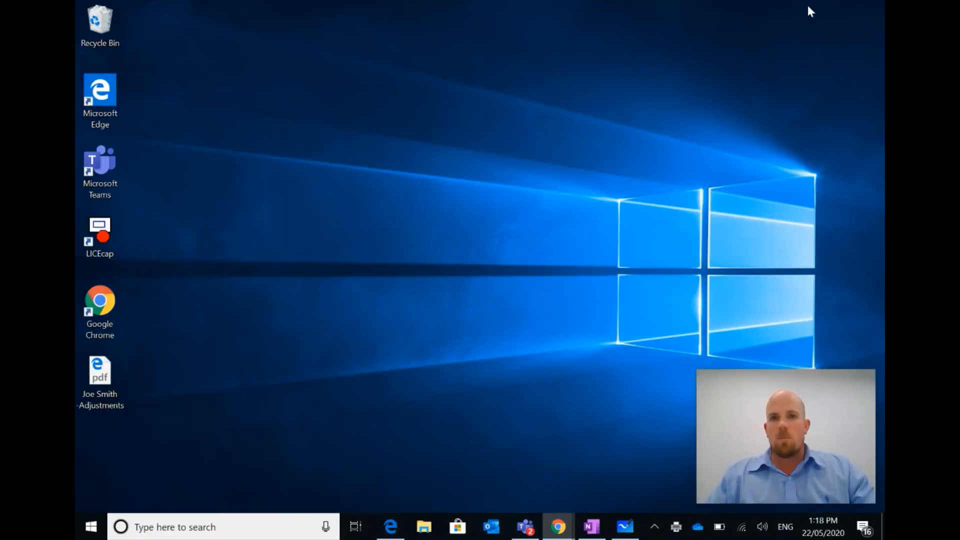
pyautogui.moveTo(123, 367); pyautogui.dragTo(457, 158)
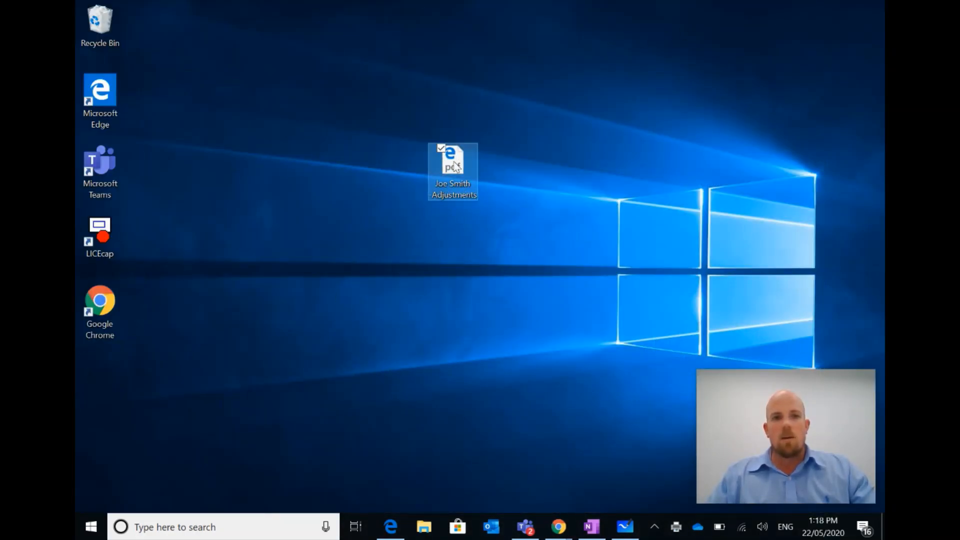